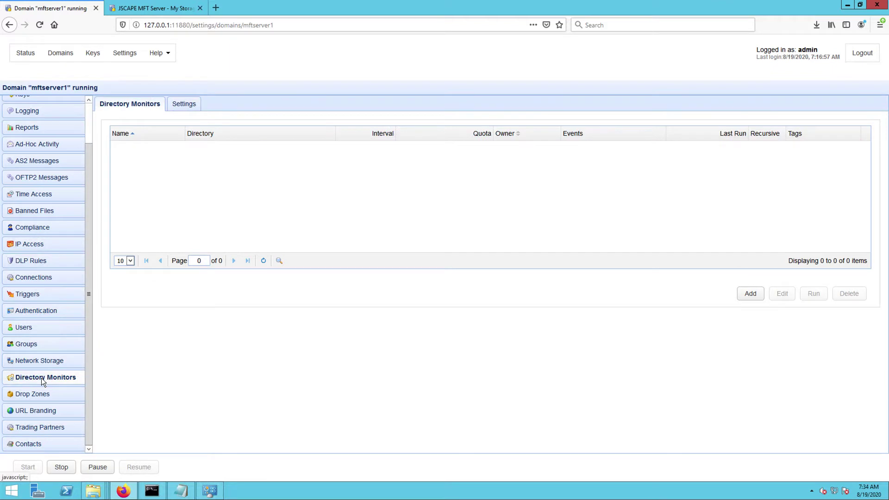
# Start a new directory monitor named dirmon1 and enable Use trading partner.
pyautogui.click(748, 294)
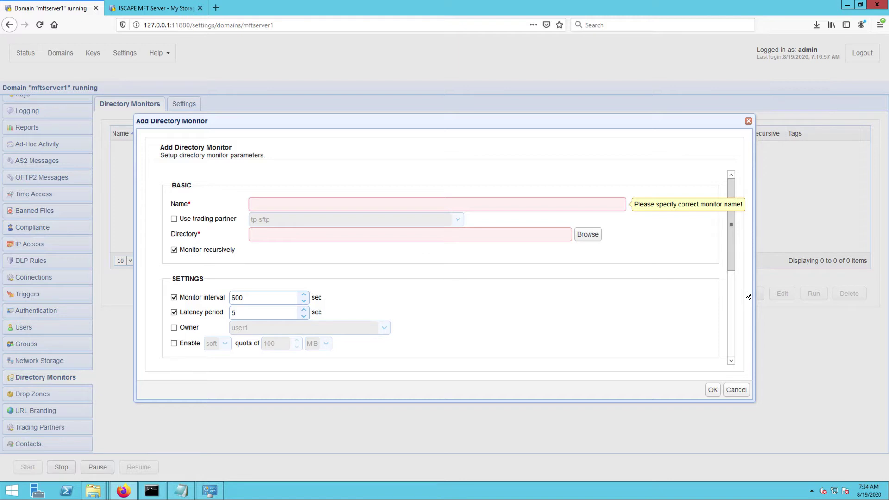
pyautogui.write('dirmon1')
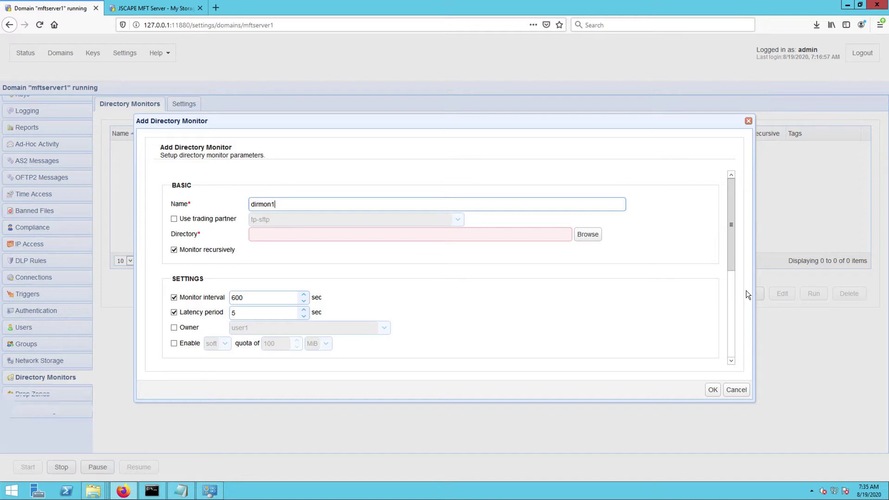
pyautogui.click(174, 219)
pyautogui.click(335, 230)
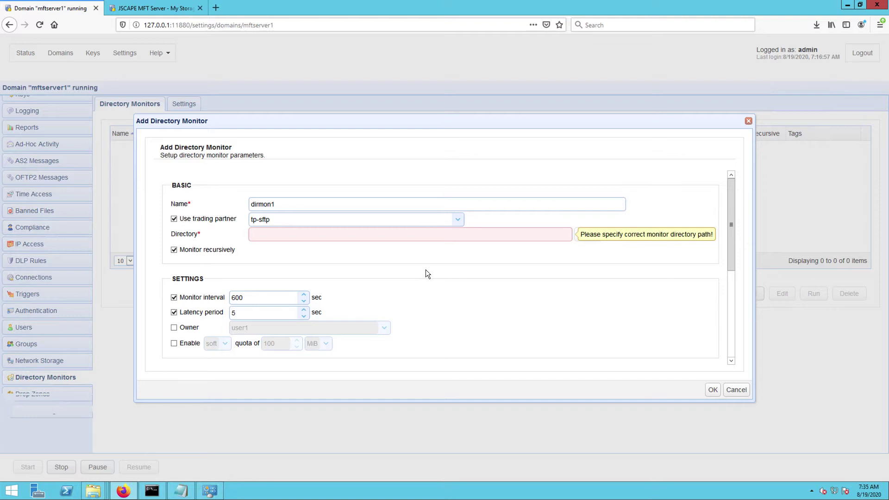
# Choose tp-sftp as the trading partner and enter folder1 as the monitored directory.
pyautogui.click(458, 220)
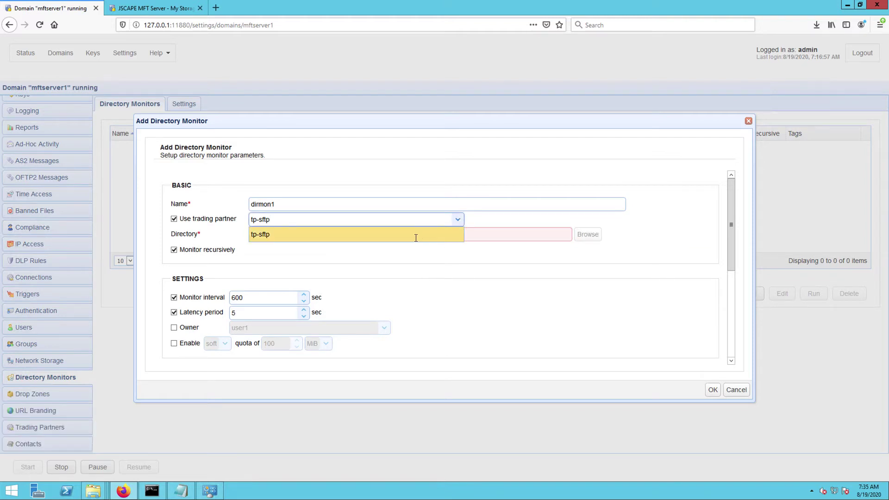
pyautogui.click(275, 239)
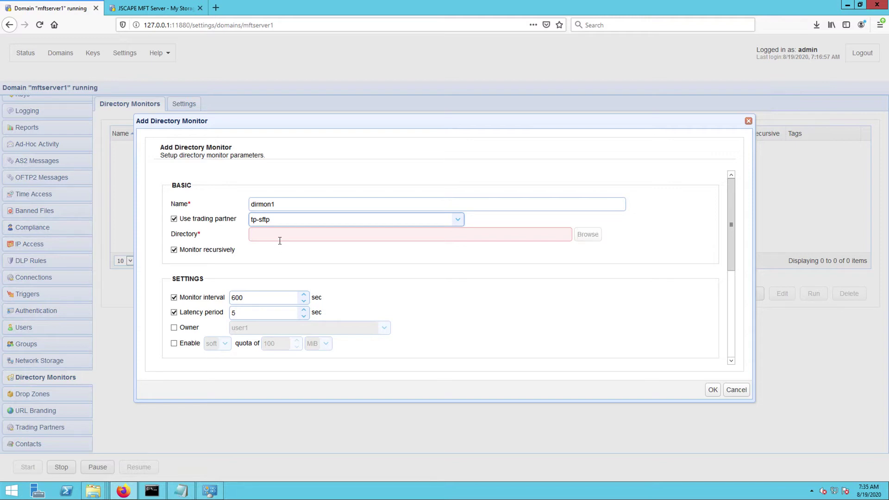
pyautogui.click(268, 236)
pyautogui.write('folde')
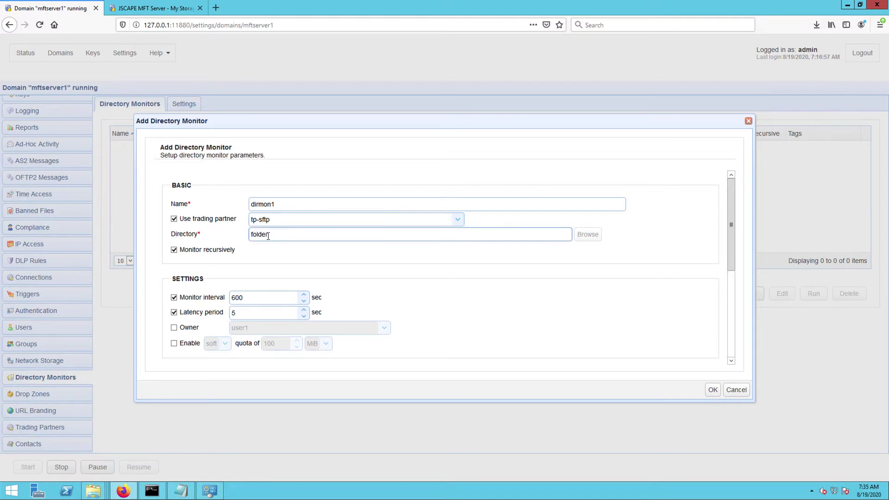
pyautogui.write('r1')
# Disable the monitor interval, review the Events section, and save dirmon1.
pyautogui.click(174, 297)
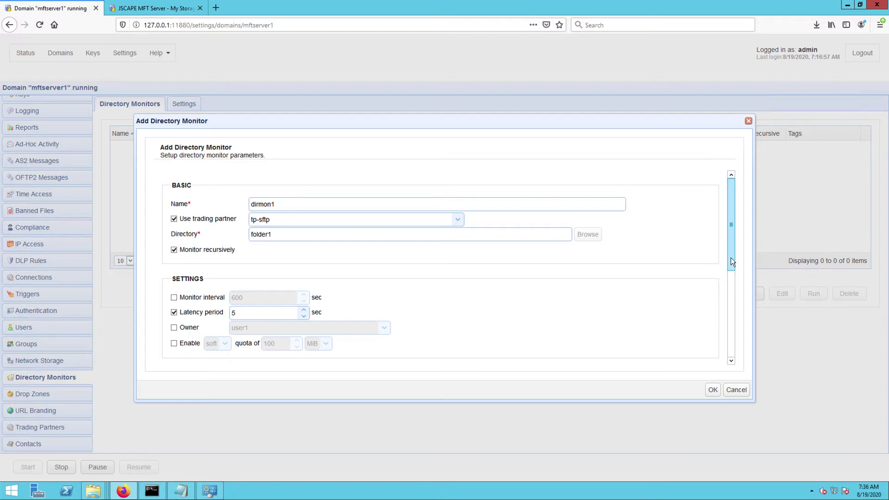
pyautogui.moveTo(731, 258); pyautogui.dragTo(732, 334)
pyautogui.scroll(-1, 732, 334)
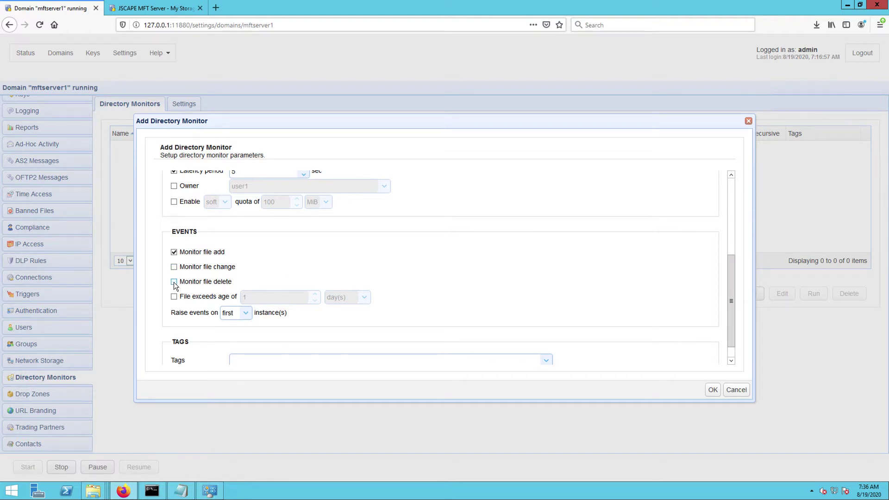
pyautogui.click(713, 390)
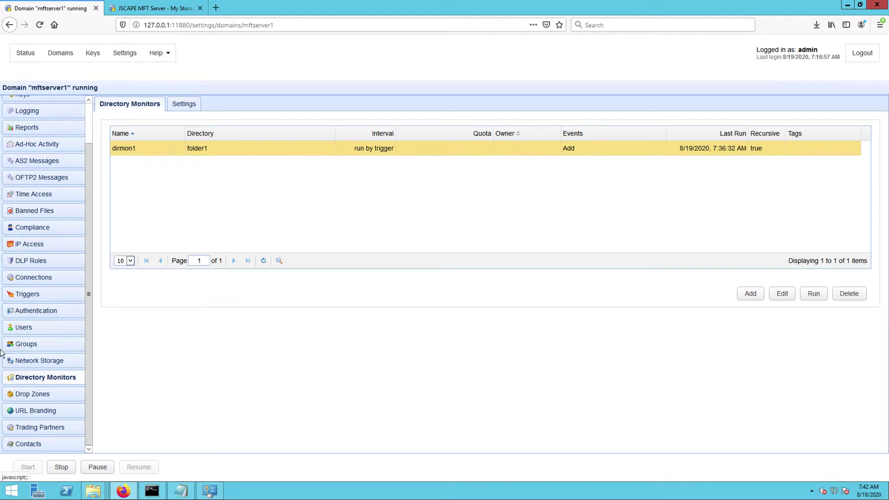
# Go to Triggers and start adding a trigger to bring up the Trigger Template dialog.
pyautogui.click(32, 295)
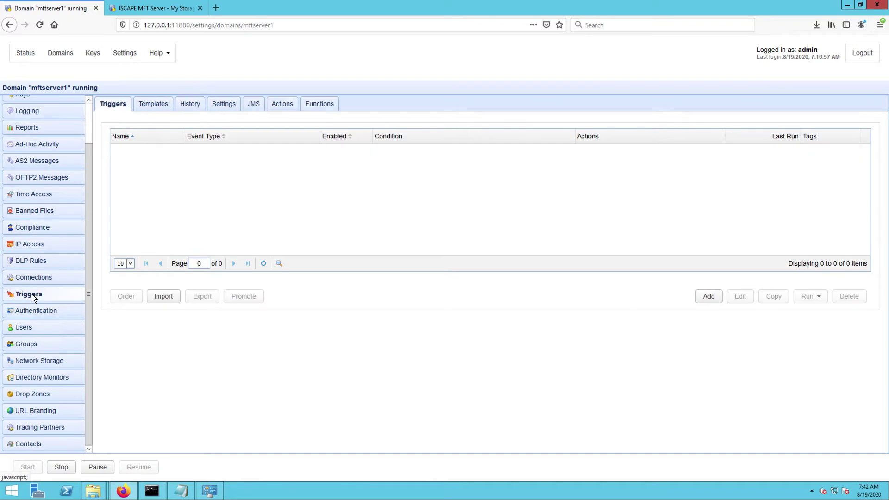
pyautogui.click(707, 298)
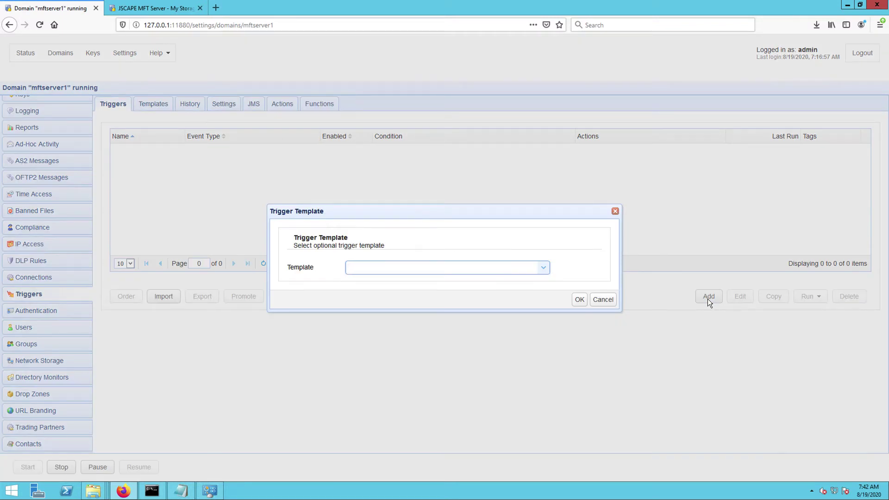
# Without a template, name the trigger dirmon1activator with event type Current Time and continue to conditions.
pyautogui.click(579, 300)
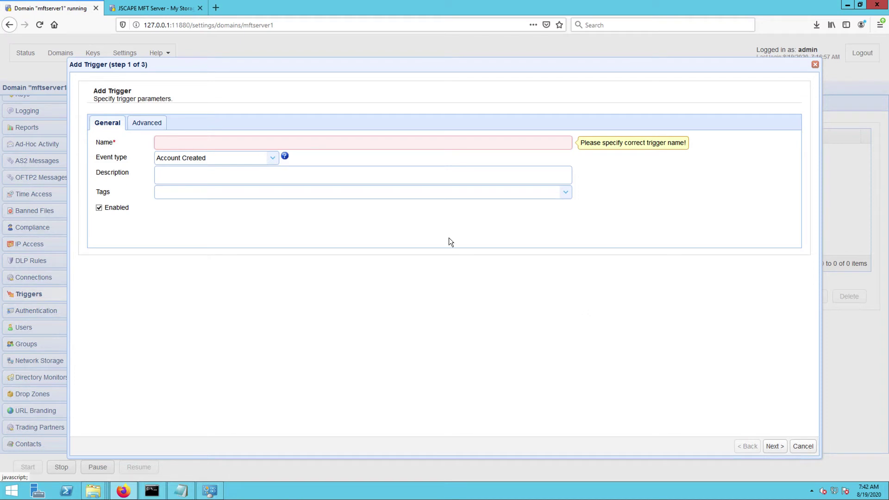
pyautogui.click(262, 145)
pyautogui.write('dirmon1activator')
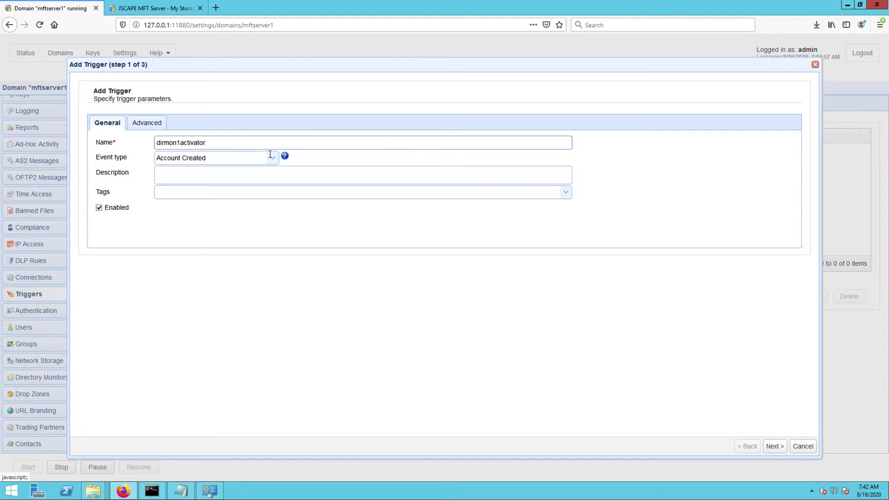
pyautogui.click(273, 158)
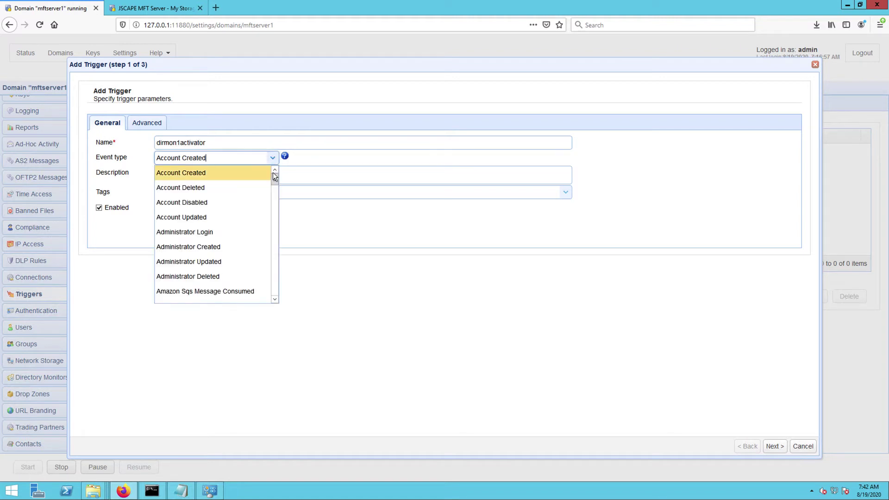
pyautogui.click(275, 185)
pyautogui.click(185, 224)
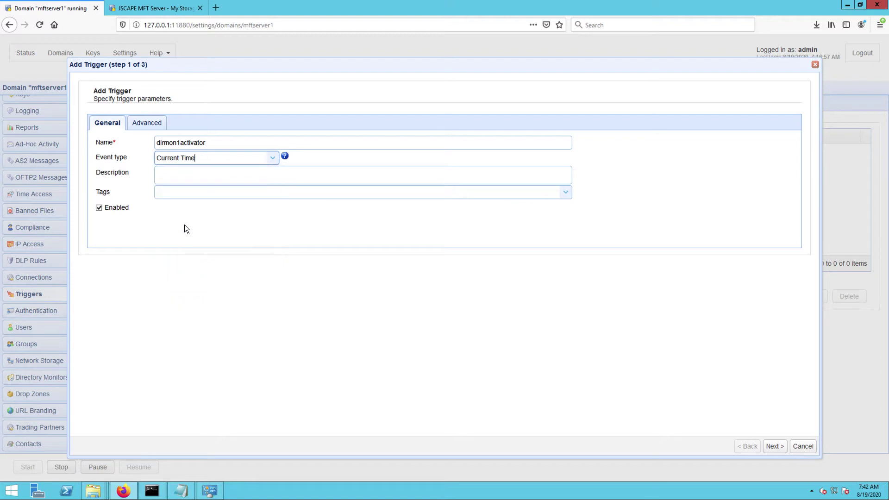
pyautogui.click(774, 447)
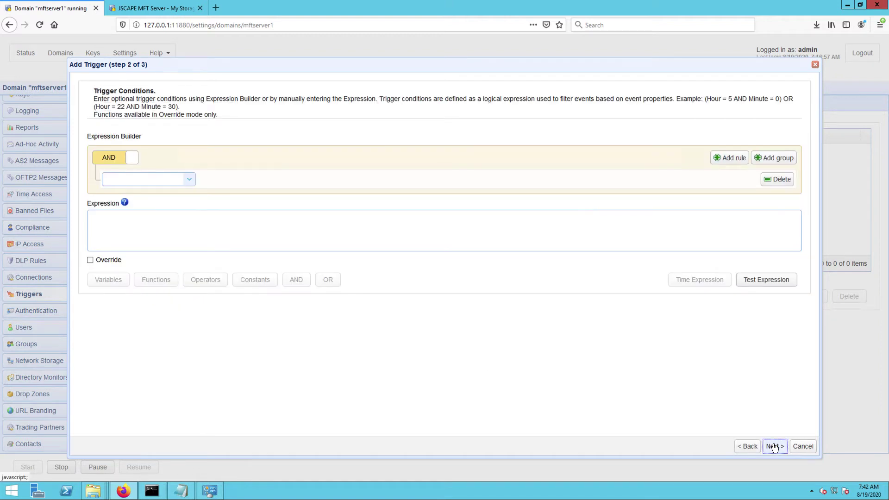
# Build the condition rule Minute = 1 in the Expression Builder.
pyautogui.click(190, 180)
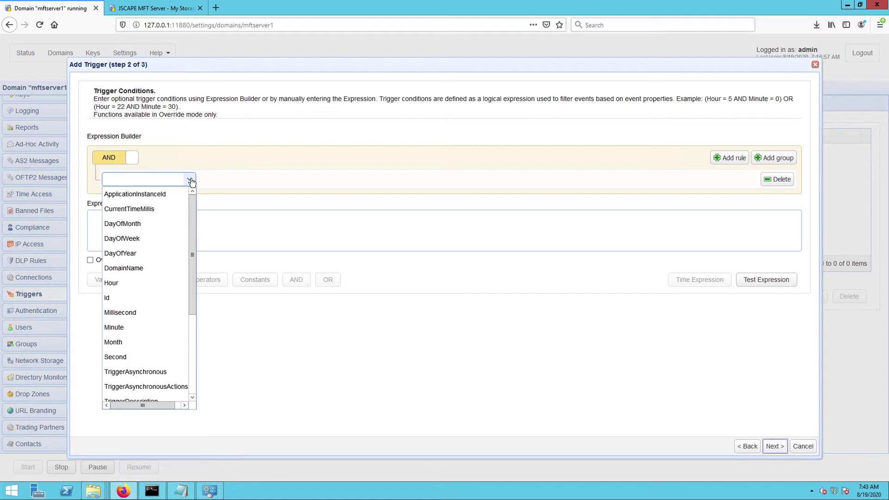
pyautogui.click(121, 328)
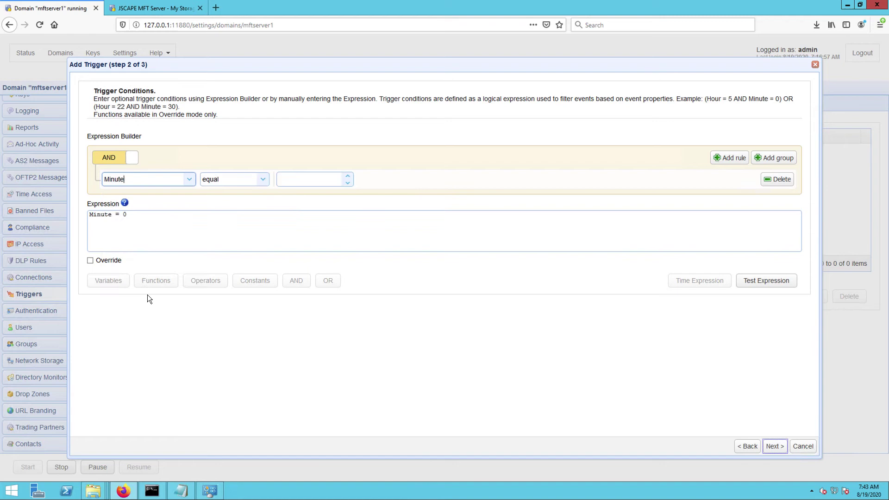
pyautogui.click(347, 176)
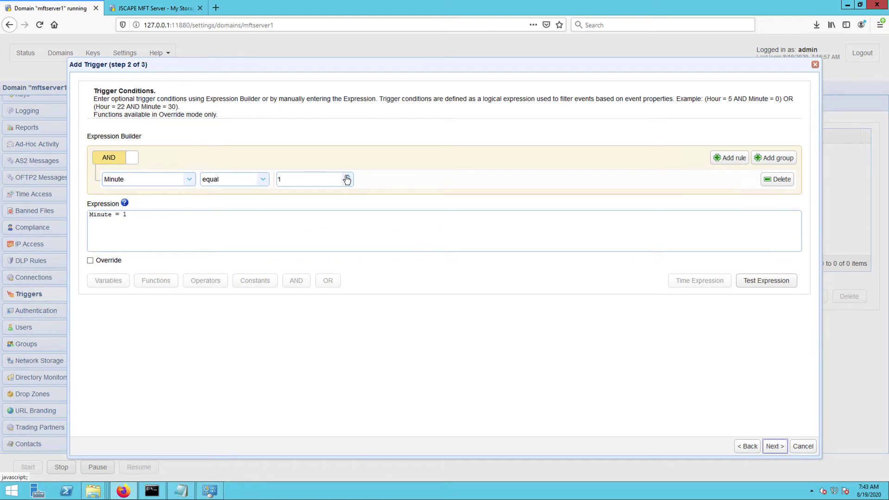
# On the actions step, add a Run Directory Monitor Action found by searching 'directory mon'.
pyautogui.click(775, 446)
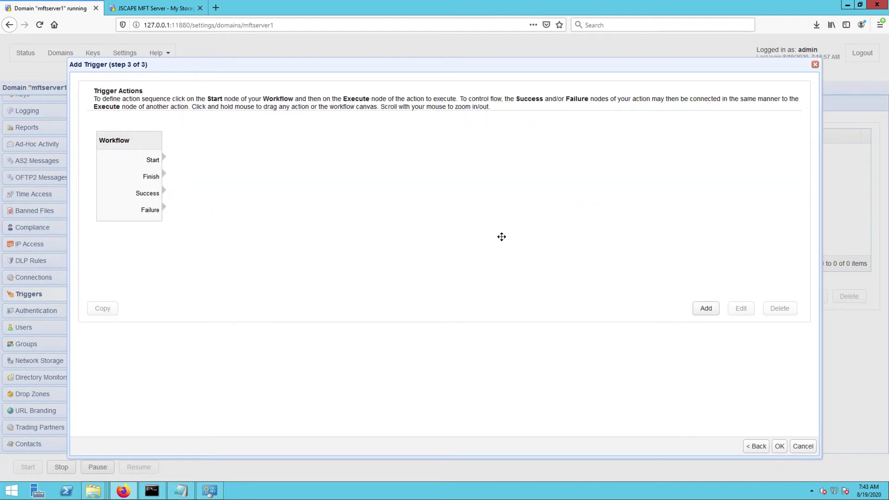
pyautogui.click(702, 307)
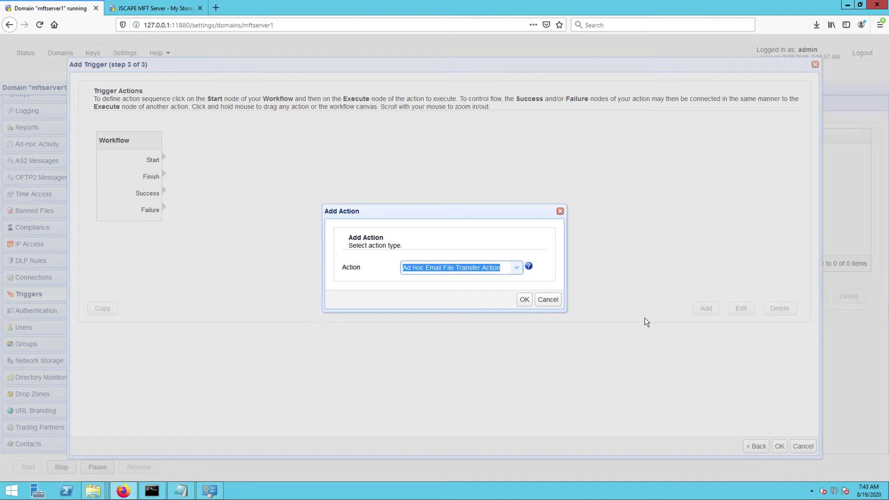
pyautogui.write('directory mon')
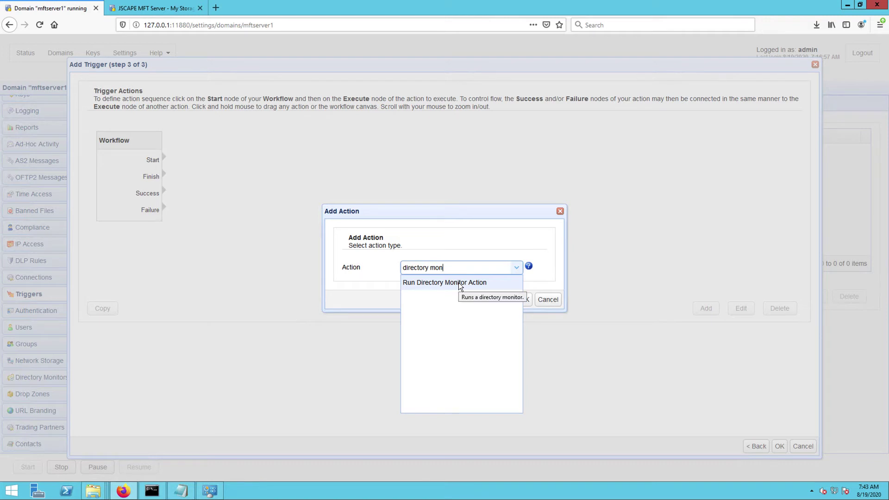
pyautogui.click(459, 283)
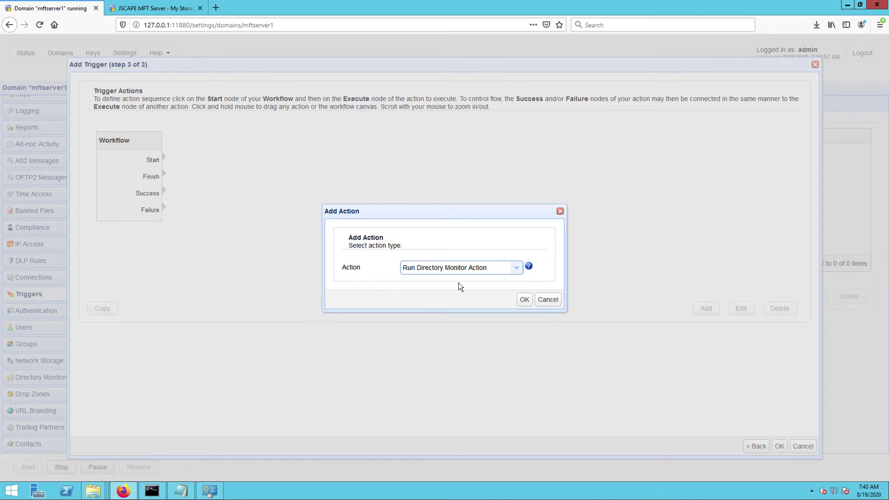
pyautogui.click(524, 300)
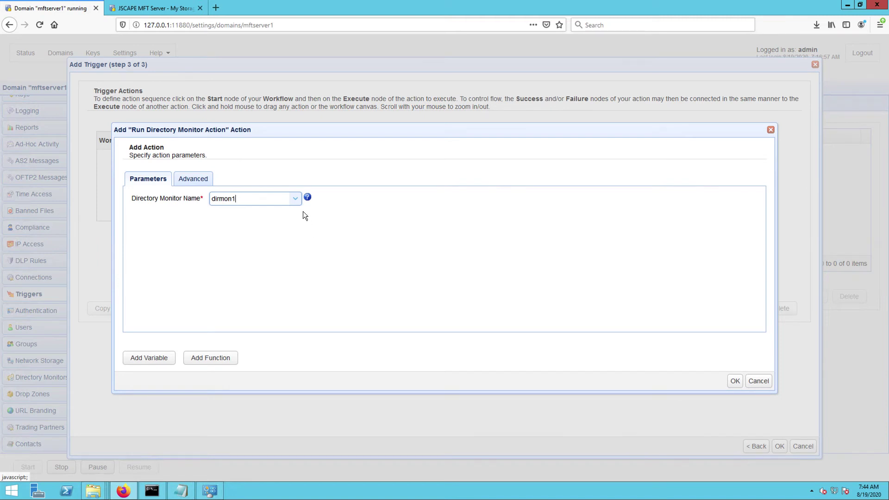
# Select dirmon1 as the Directory Monitor Name for the action.
pyautogui.click(296, 200)
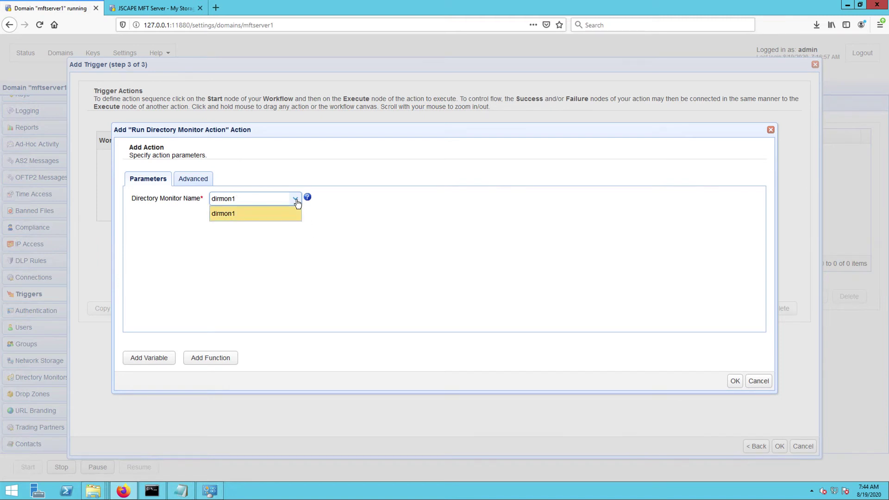
pyautogui.click(295, 199)
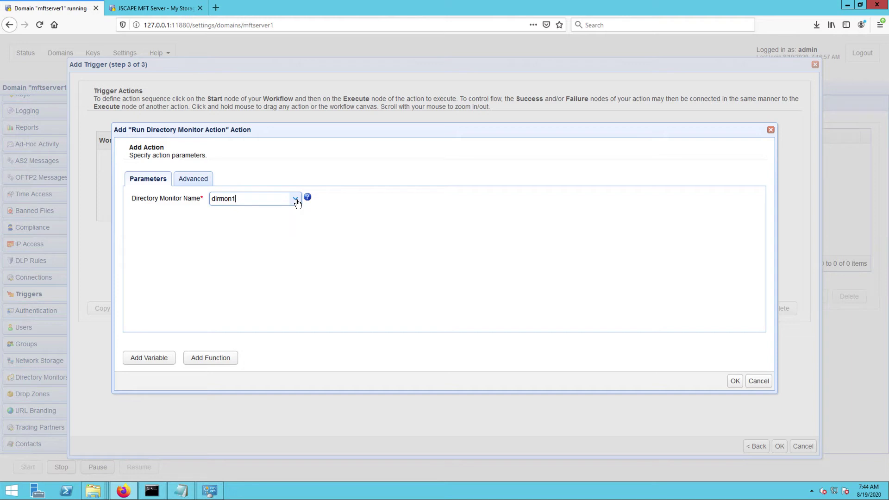
# Confirm the action, connect Workflow Start to Run Directory Monitor, and save dirmon1activator.
pyautogui.click(735, 382)
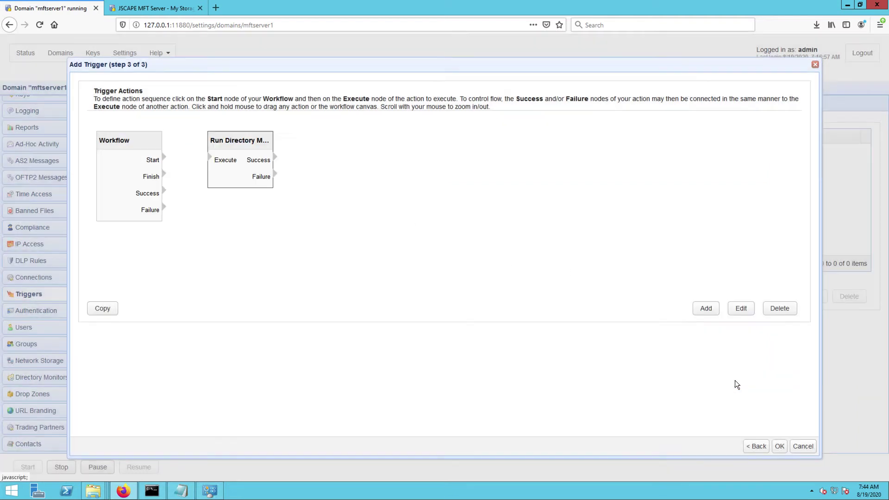
pyautogui.click(152, 160)
pyautogui.click(223, 163)
pyautogui.click(782, 447)
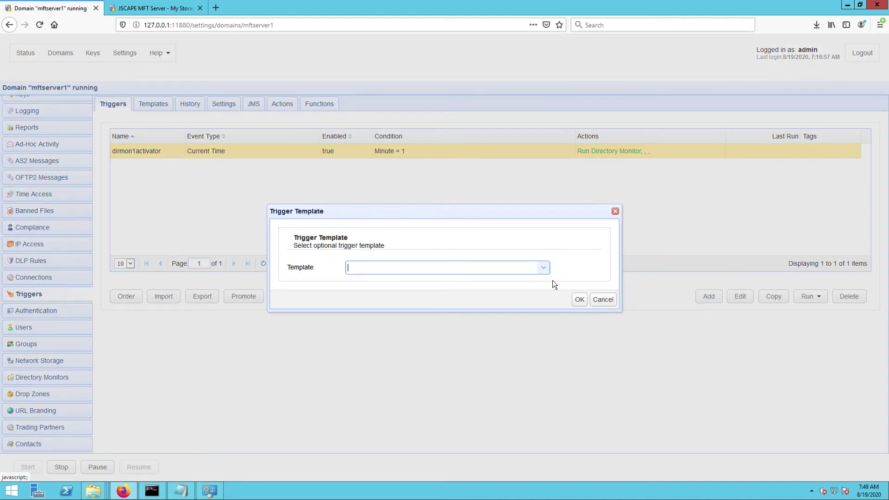
# Create trigger newfiledeterctor with event type Directory Monitor File Added and continue to conditions.
pyautogui.click(579, 300)
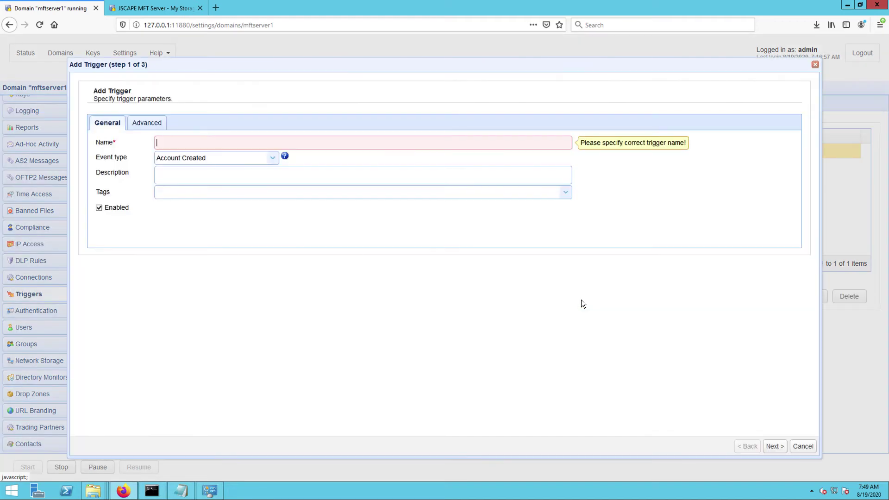
pyautogui.write('newfiledeterctor')
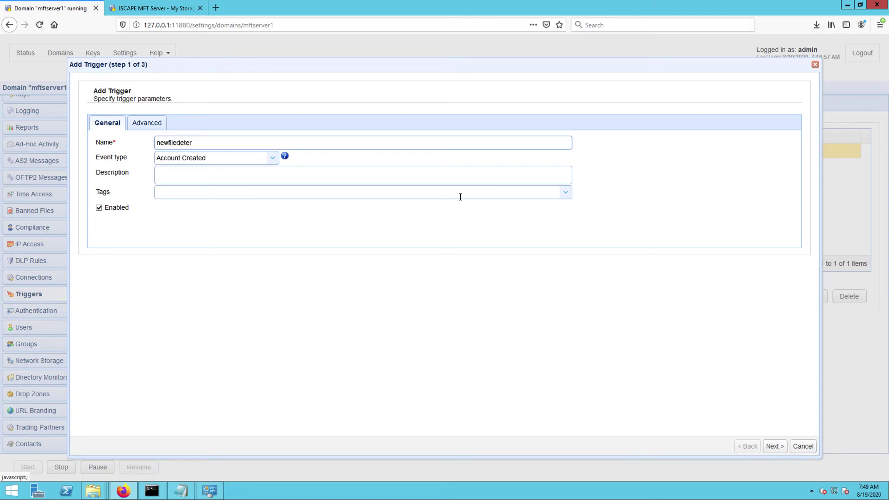
pyautogui.click(272, 157)
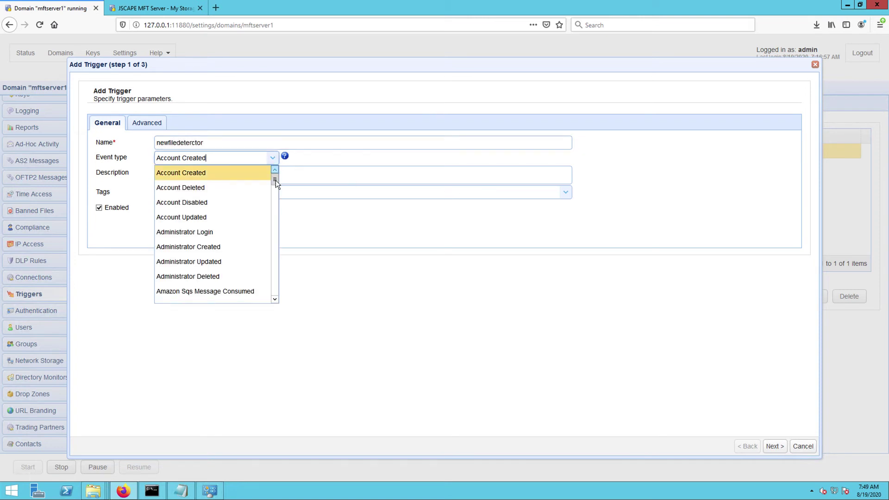
pyautogui.moveTo(275, 179); pyautogui.dragTo(275, 207)
pyautogui.click(234, 211)
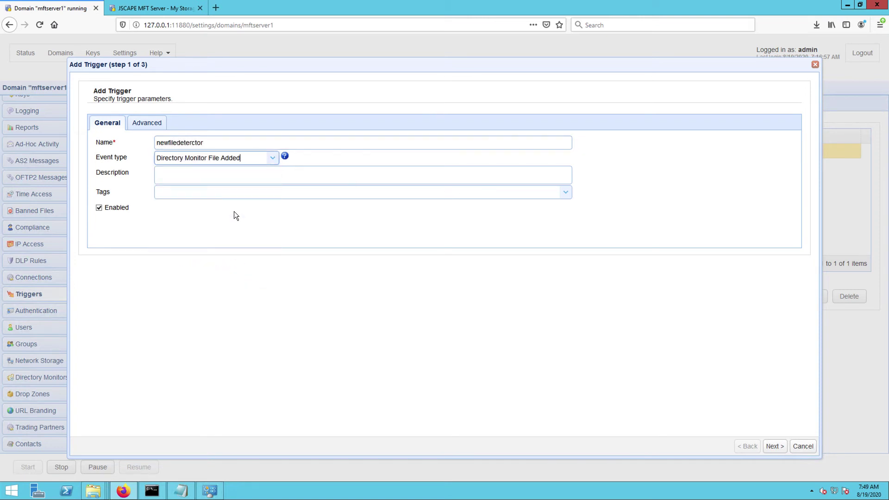
pyautogui.click(771, 446)
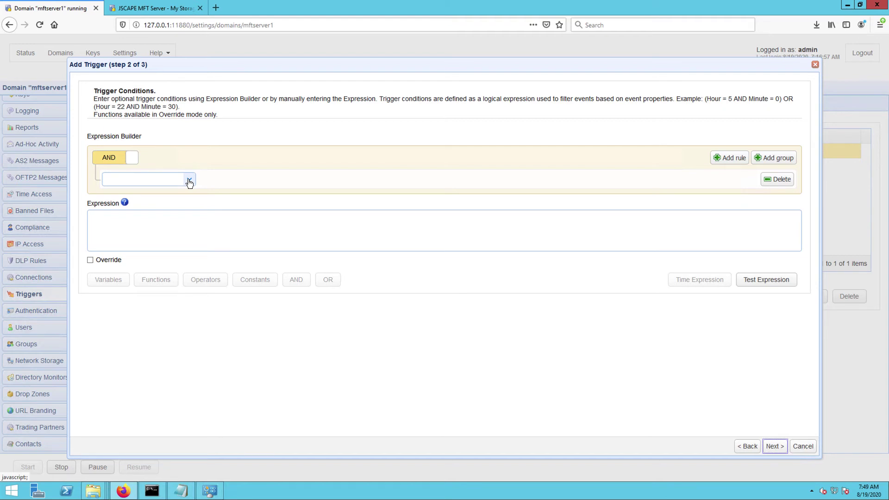
# Build the condition expression MonitorName = "dirmon1".
pyautogui.click(190, 180)
pyautogui.scroll(-5, 139, 278)
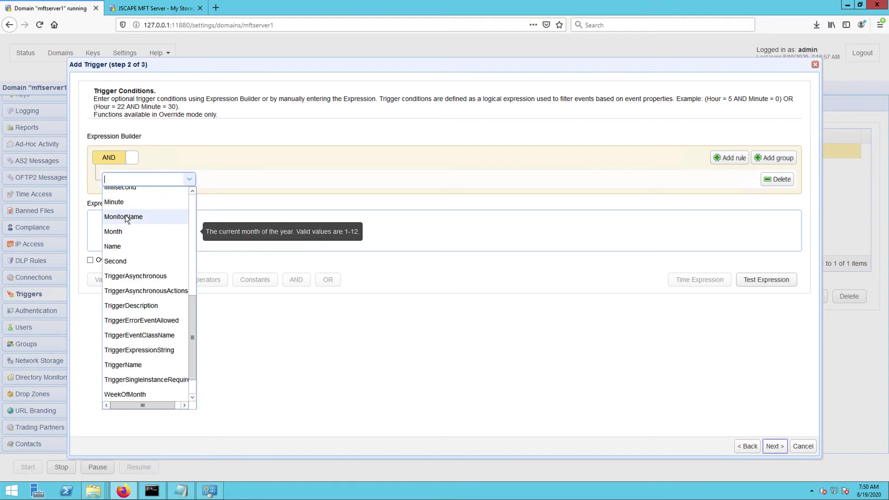
pyautogui.click(125, 218)
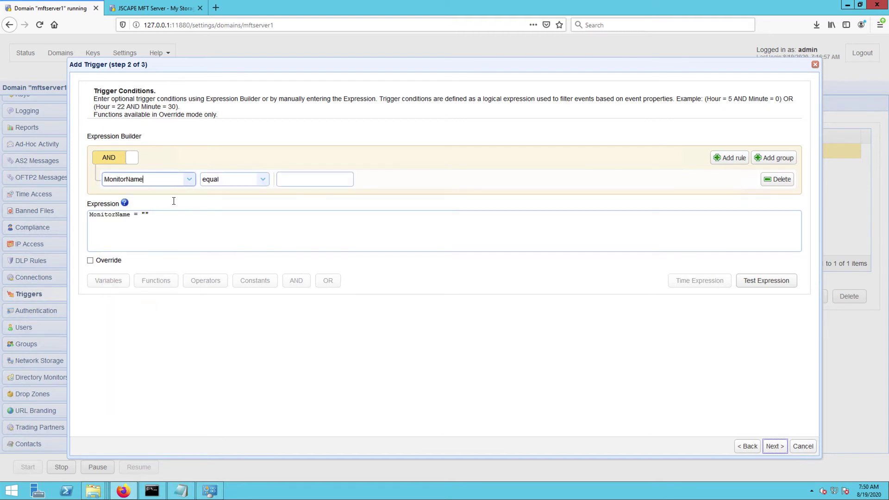
pyautogui.click(285, 184)
pyautogui.write('dirom')
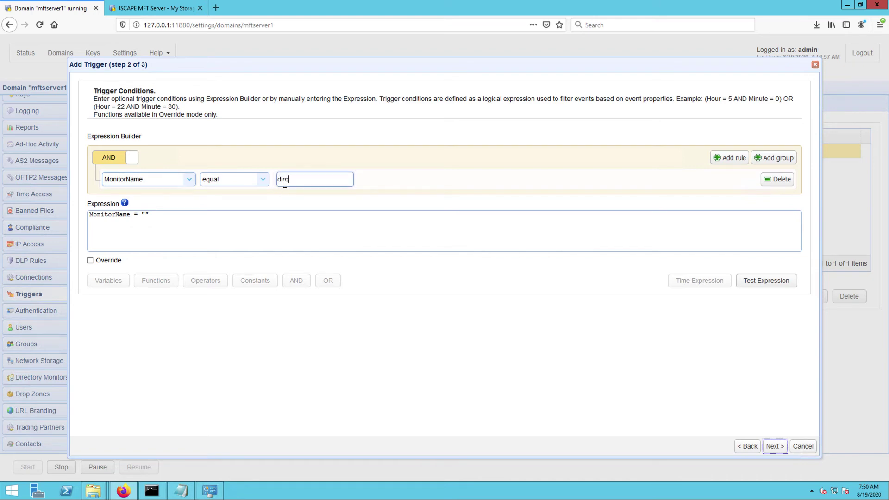
pyautogui.press('BackSpace')
pyautogui.press('BackSpace')
pyautogui.press('BackSpace')
pyautogui.write('rmon1')
pyautogui.click(356, 233)
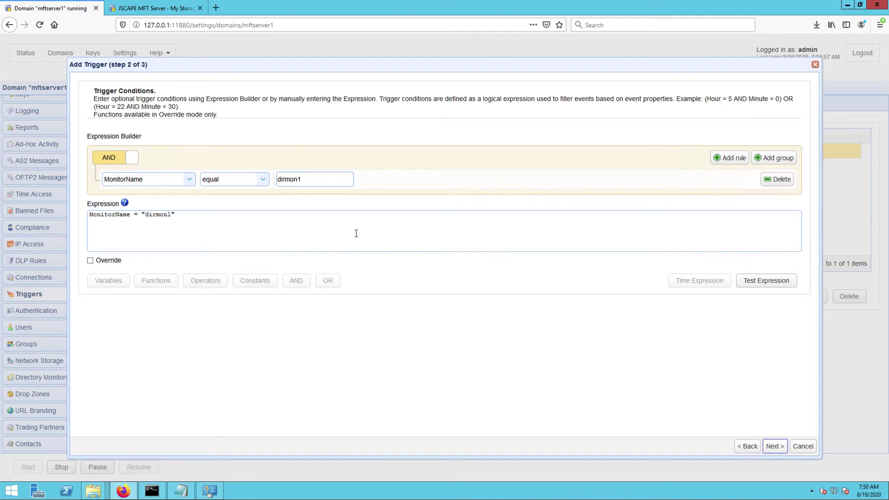
# Add a Trading Partner File Download Action to the trigger's actions.
pyautogui.click(770, 448)
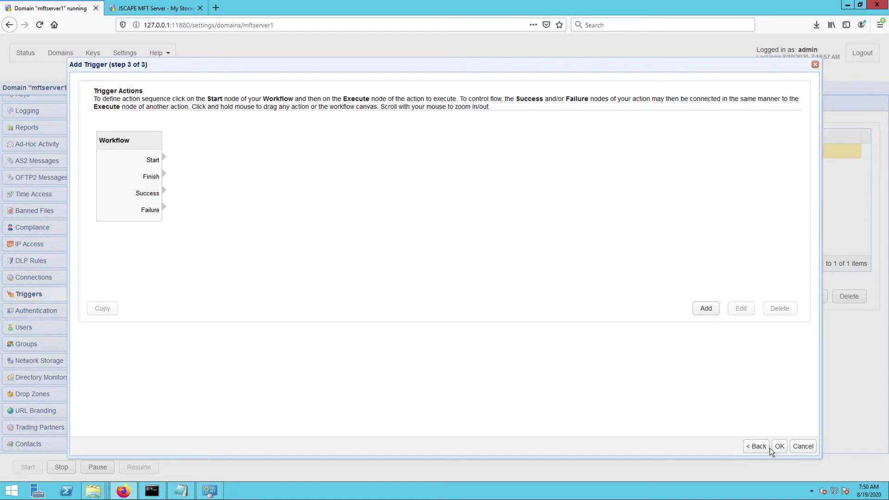
pyautogui.click(706, 309)
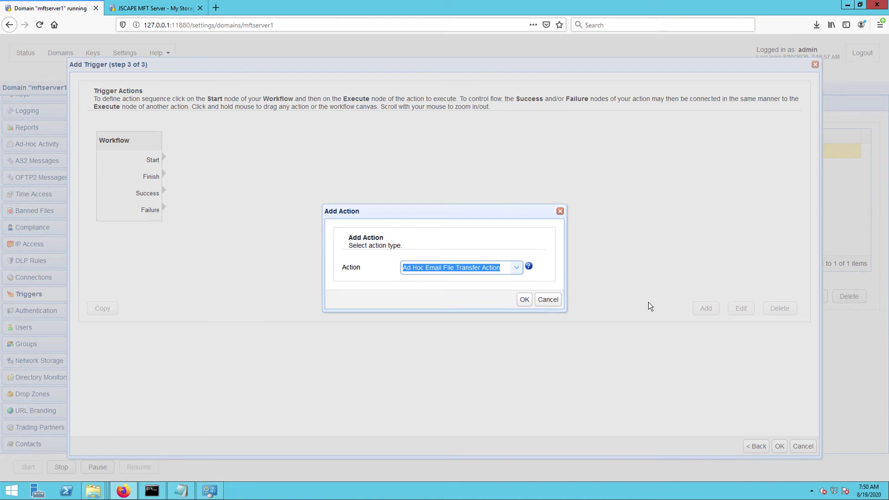
pyautogui.write('trading partner')
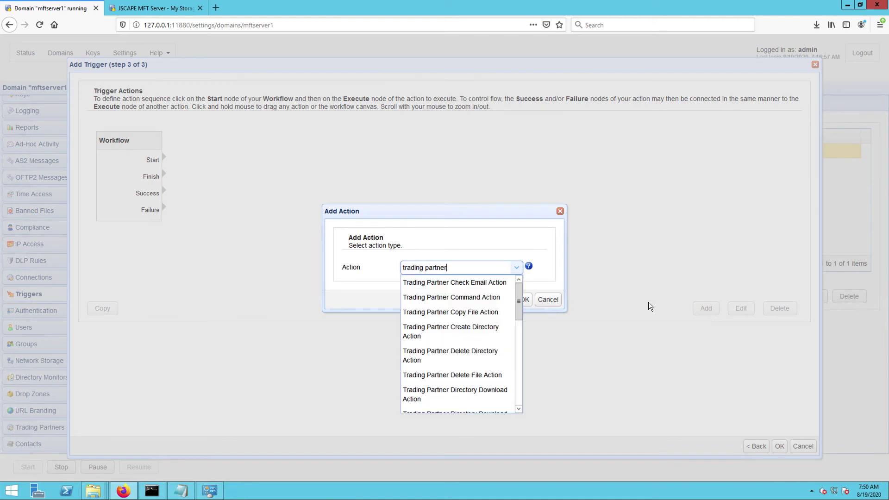
pyautogui.moveTo(520, 308); pyautogui.dragTo(518, 351)
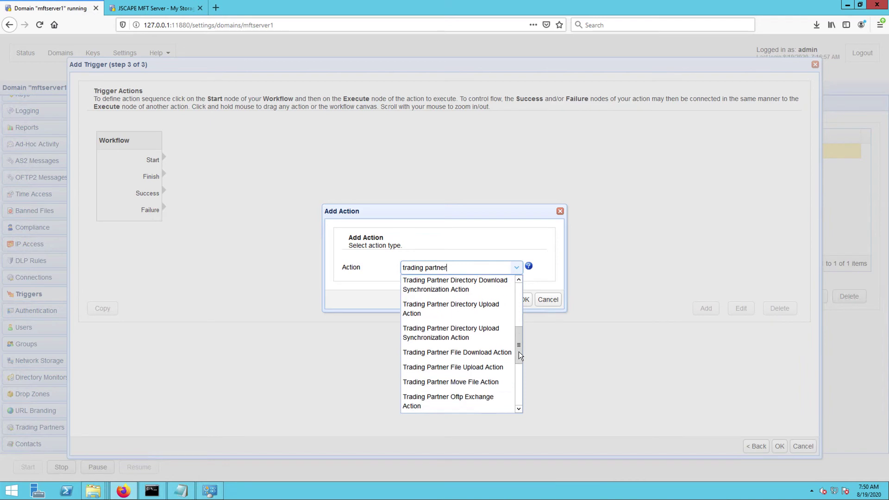
pyautogui.click(481, 357)
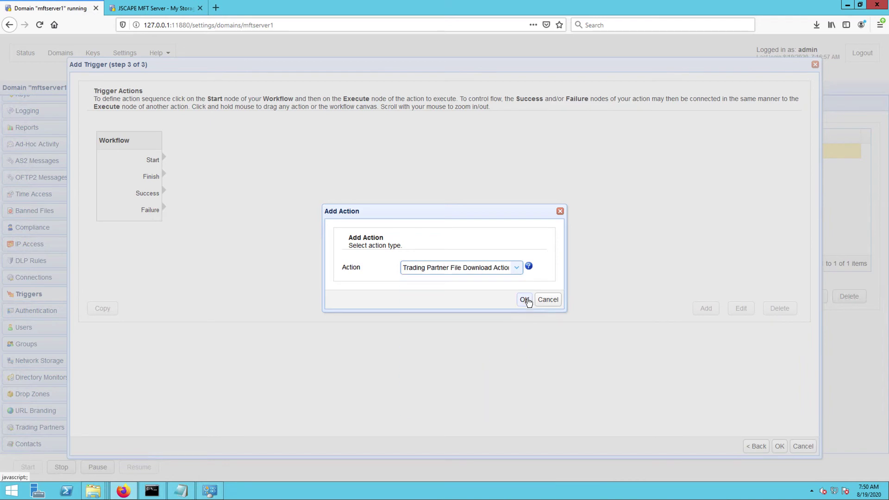
pyautogui.click(524, 300)
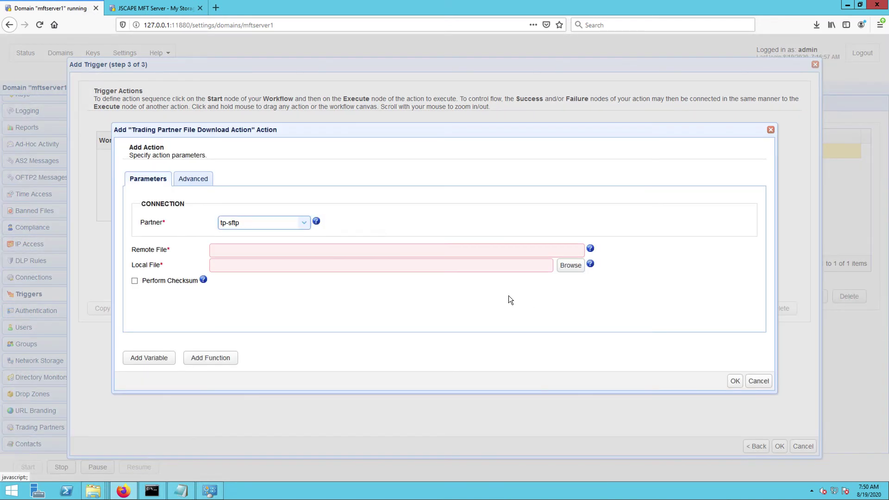
# Set partner tp-sftp, remote file %File%, and local file C:\downloadsfromsftp\%Name%.
pyautogui.click(305, 224)
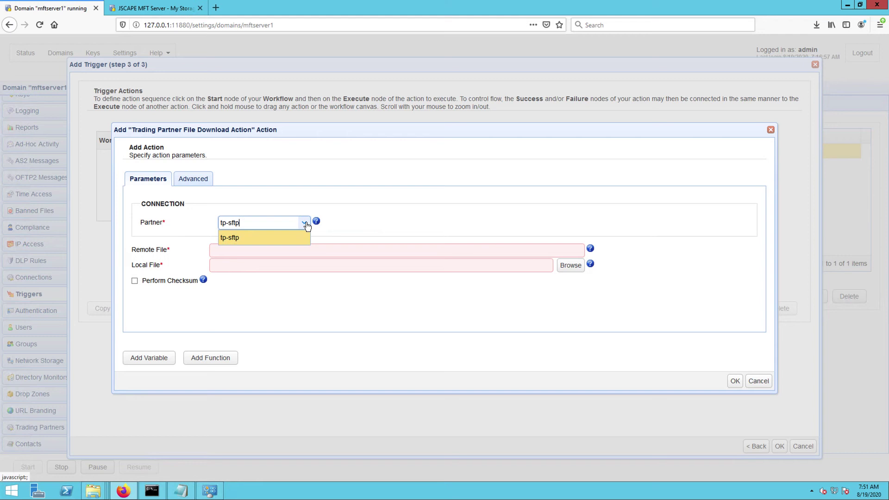
pyautogui.click(306, 224)
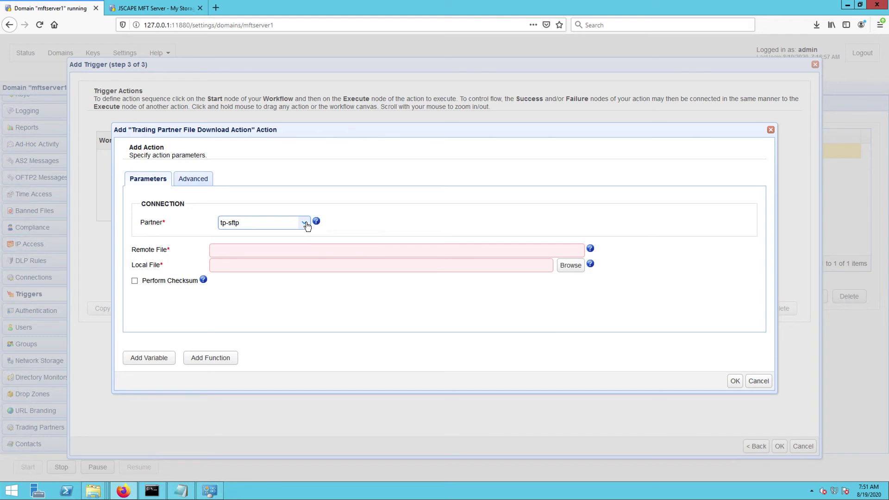
pyautogui.click(149, 359)
pyautogui.moveTo(323, 299); pyautogui.dragTo(319, 334)
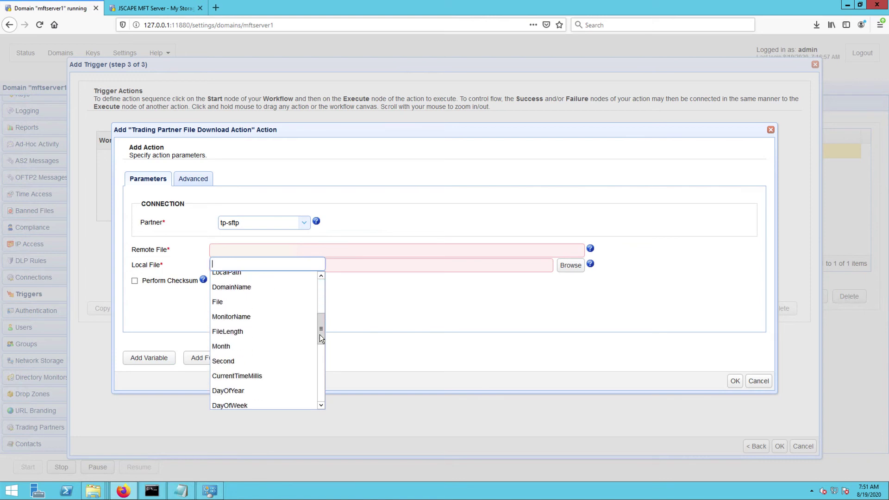
pyautogui.click(221, 302)
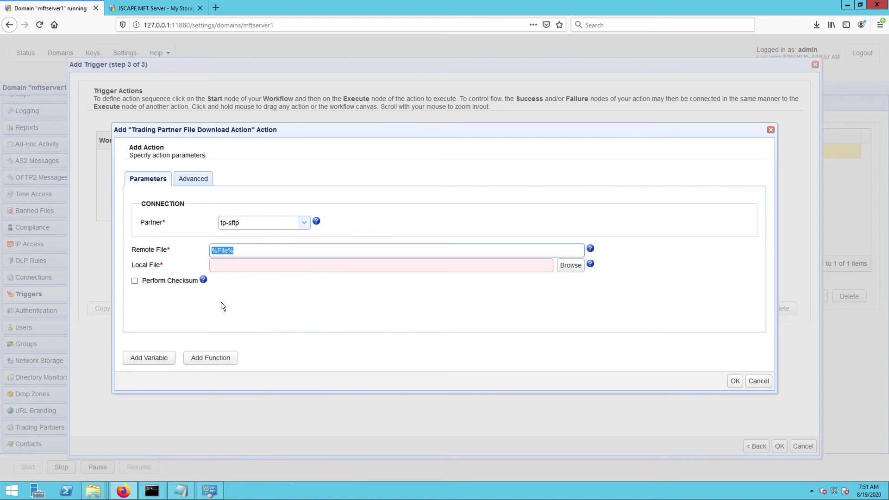
pyautogui.press('Tab')
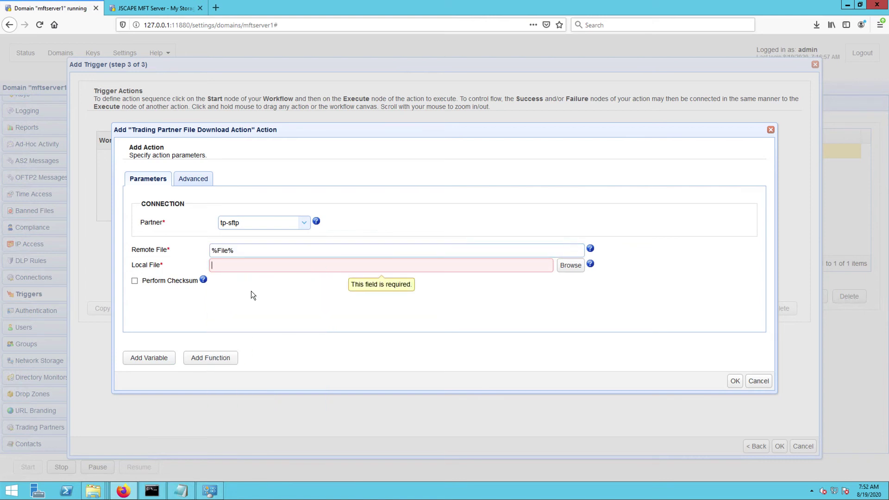
pyautogui.write('C')
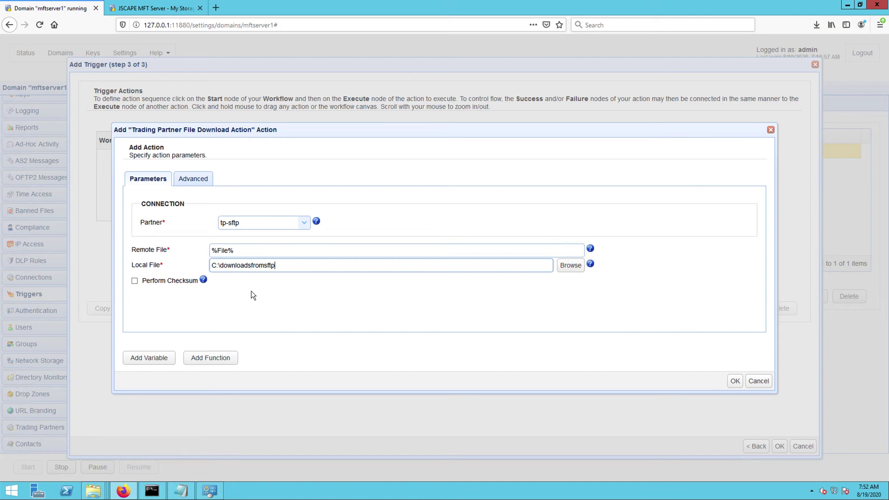
pyautogui.write(':\\downloadsfromsftp\\%')
pyautogui.click(292, 328)
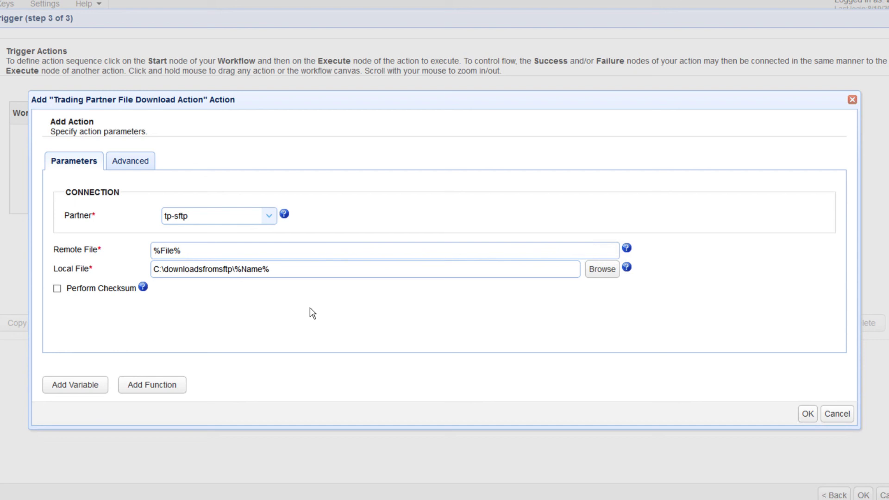
# Confirm the download action, connect Start to it, and save the newfiledeterctor trigger.
pyautogui.click(807, 413)
pyautogui.click(94, 134)
pyautogui.click(151, 134)
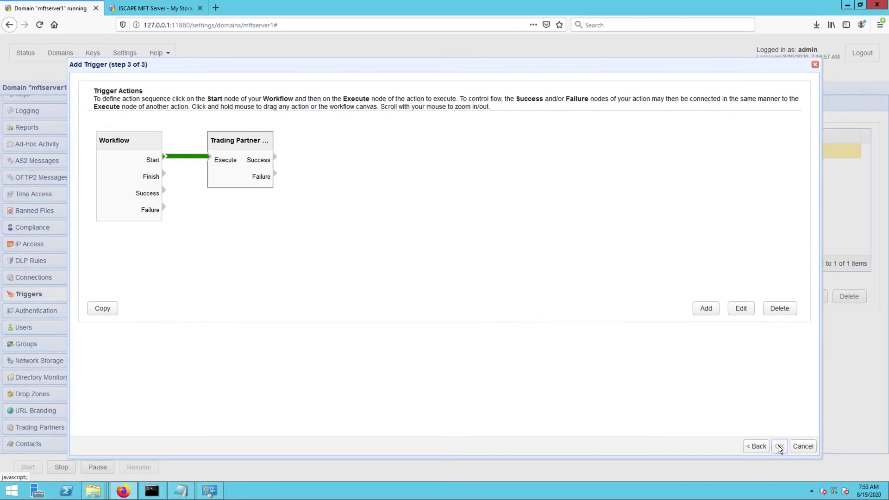
pyautogui.click(780, 446)
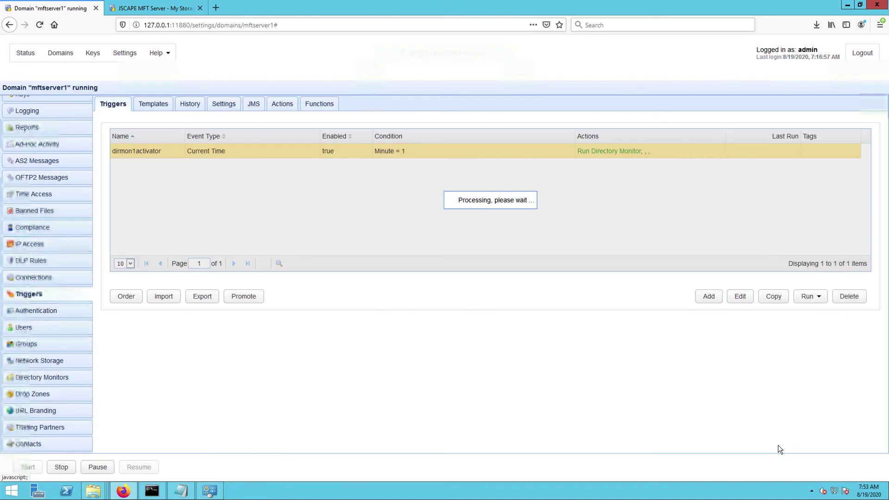